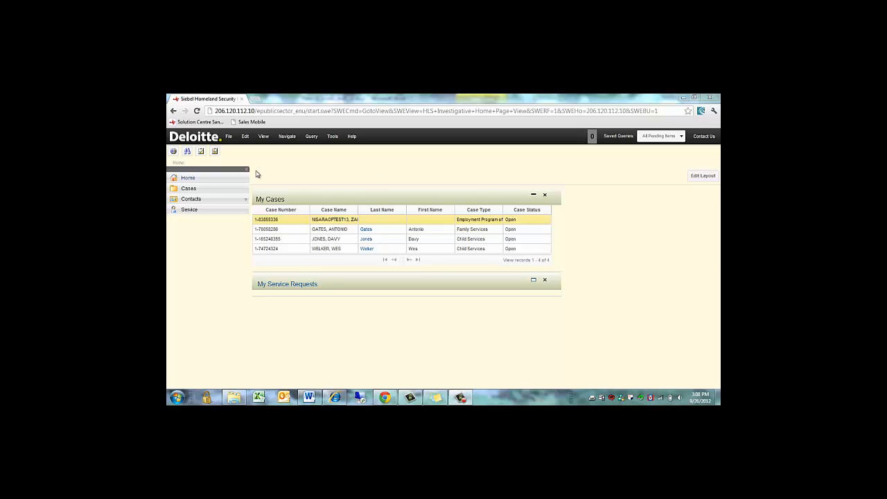
# Query the Contacts list by the contact's last and first name to get the four matching records.
pyautogui.click(233, 201)
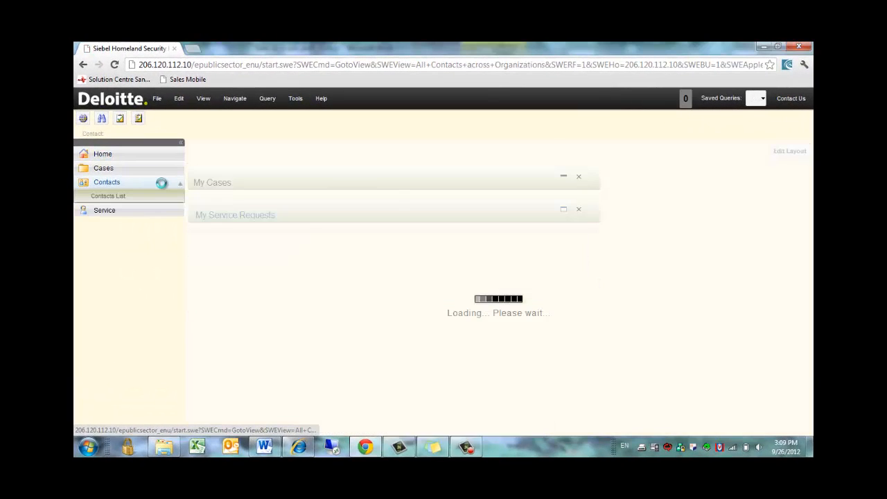
pyautogui.click(180, 143)
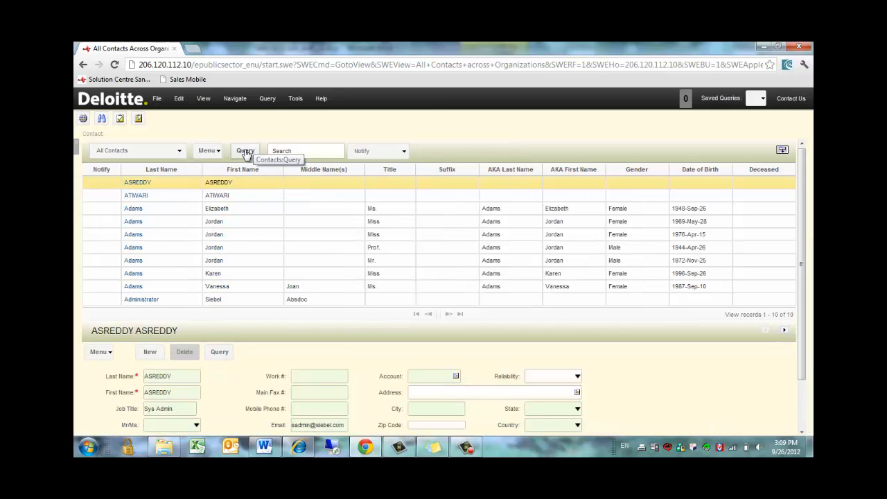
pyautogui.click(246, 151)
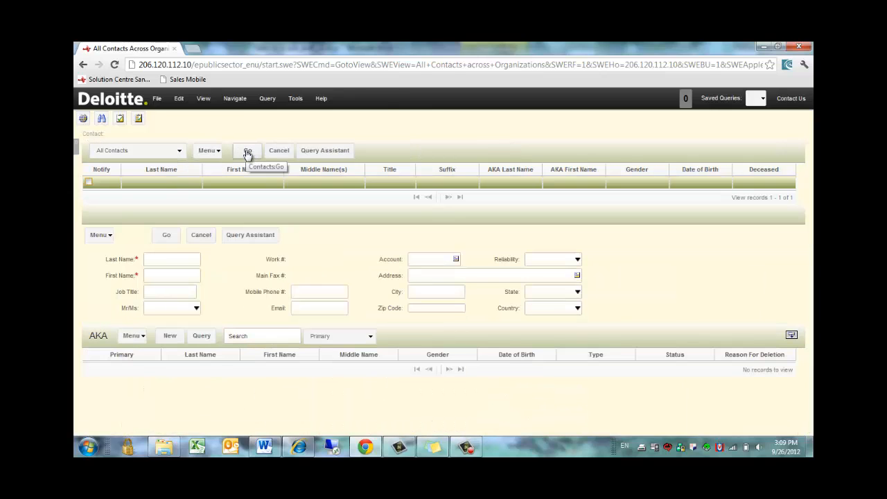
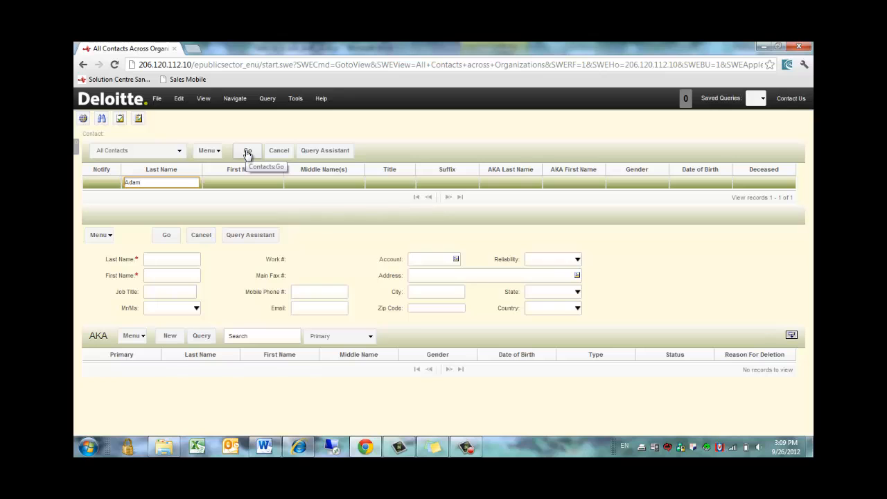
pyautogui.press('Tab')
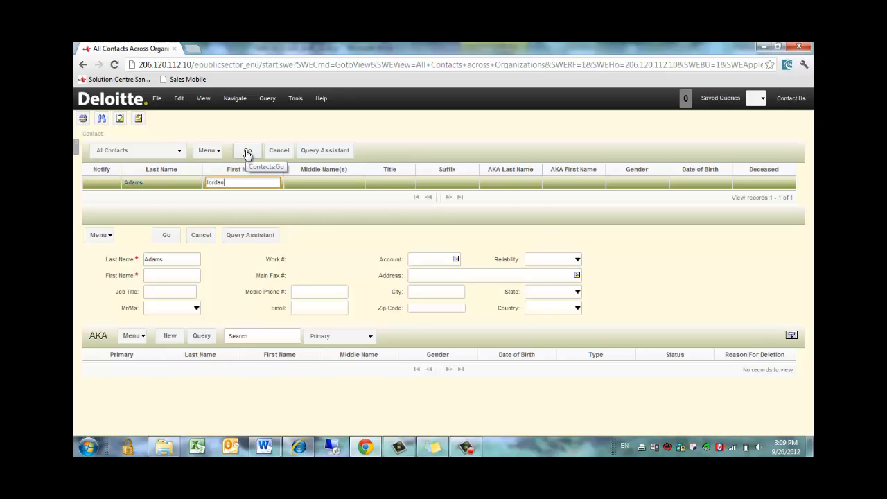
pyautogui.click(248, 152)
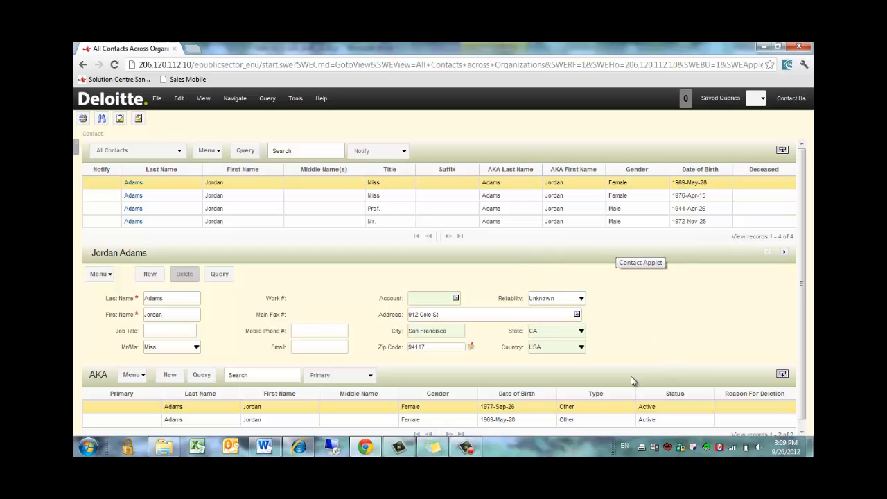
pyautogui.click(473, 345)
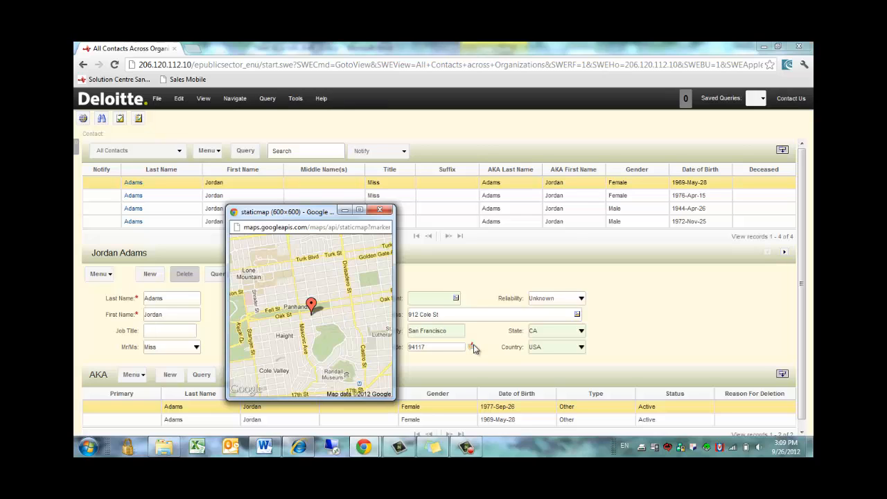
pyautogui.click(474, 347)
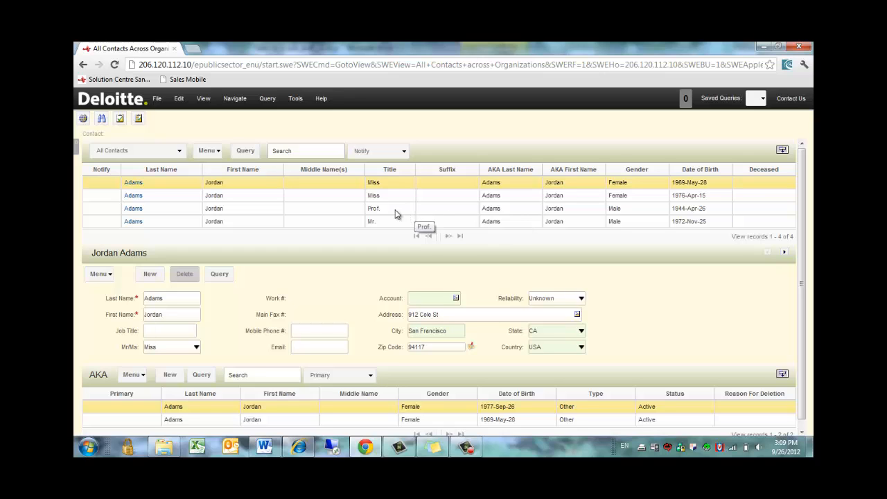
pyautogui.click(121, 187)
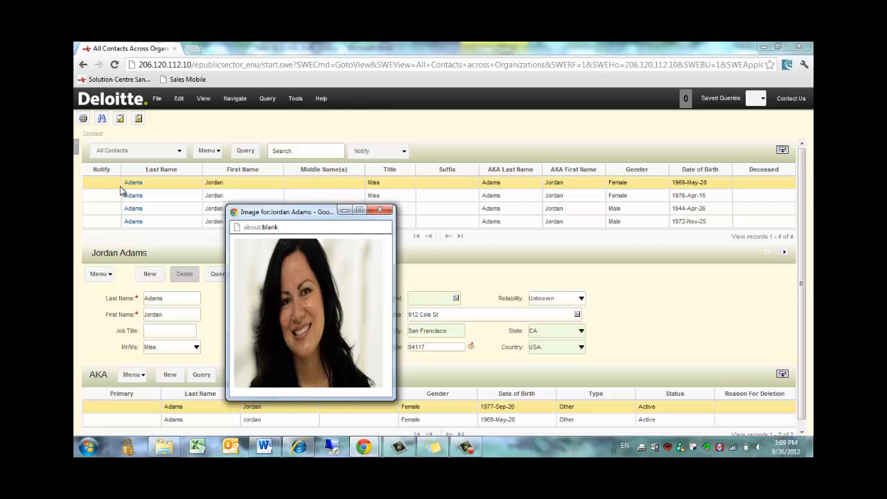
pyautogui.moveTo(118, 199)
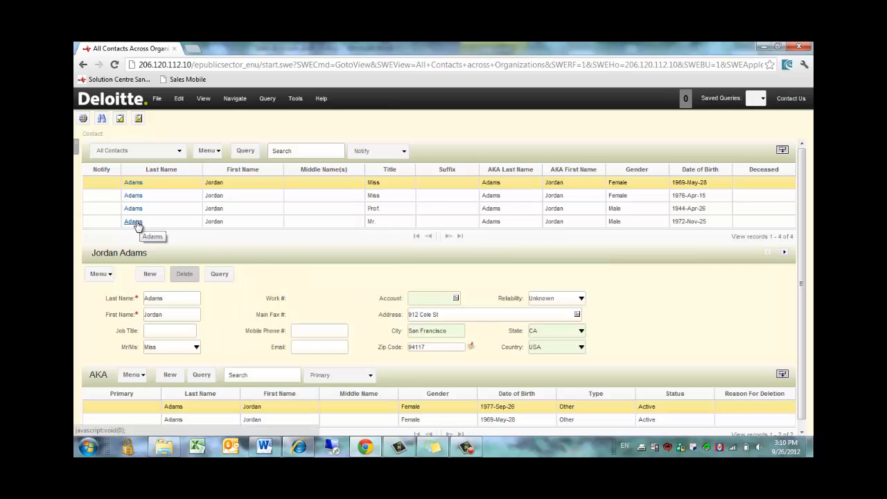
# Open the fourth matching contact's summary and review its pending Family Services case.
pyautogui.click(134, 223)
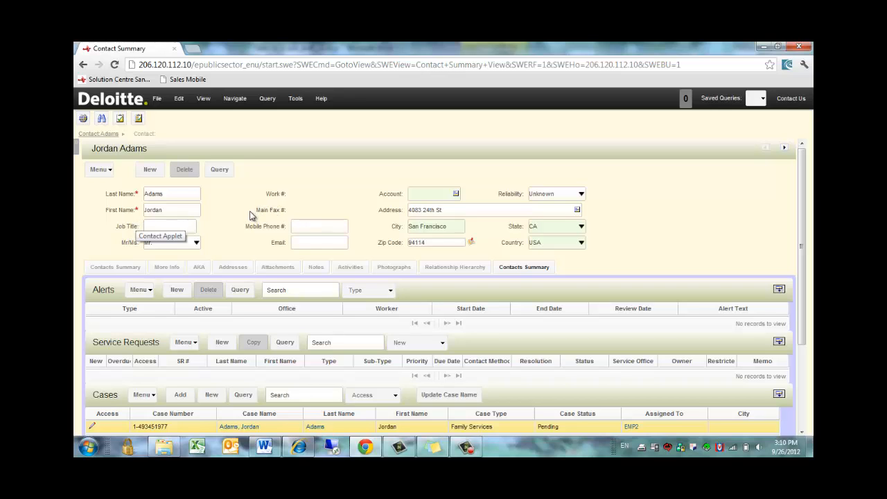
pyautogui.scroll(-3, 250, 216)
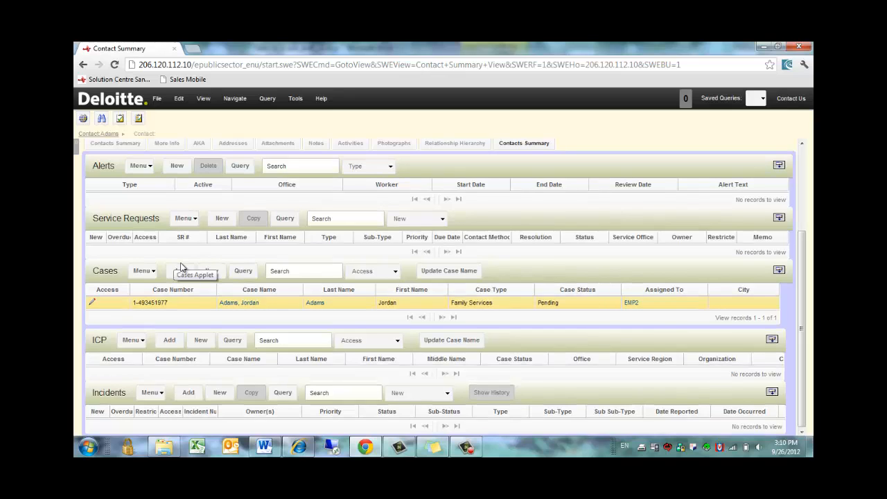
pyautogui.scroll(3, 181, 266)
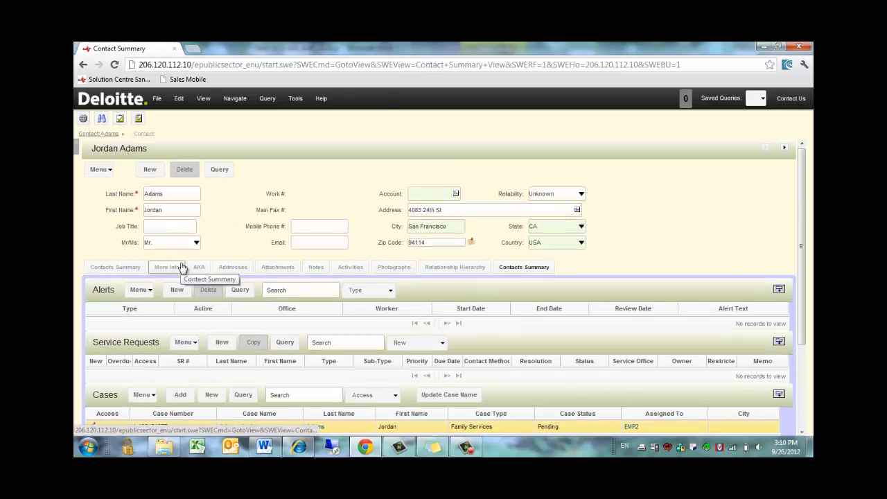
# Show the contact's Relationship Hierarchy with five related parties and the Daughter's alert.
pyautogui.click(450, 269)
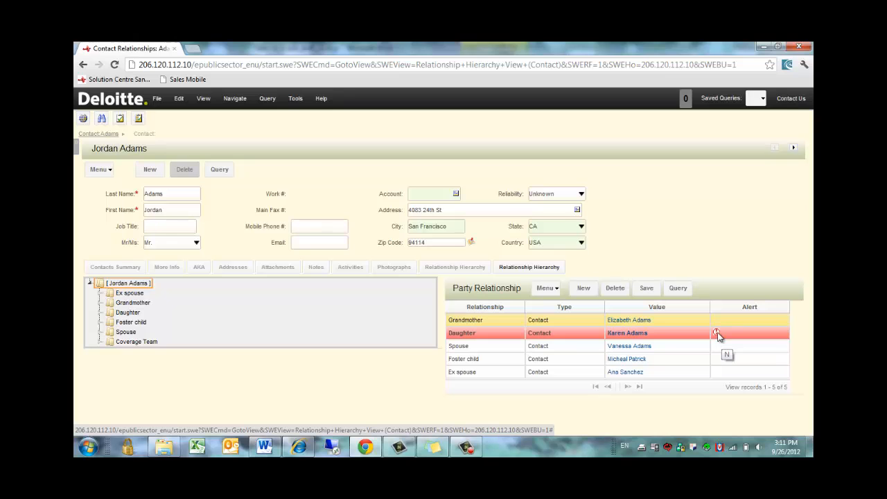
pyautogui.click(466, 447)
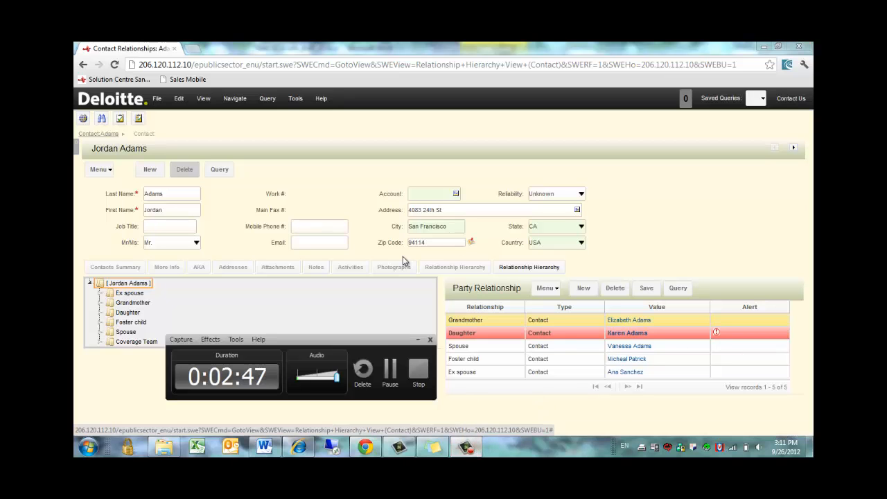
pyautogui.click(716, 332)
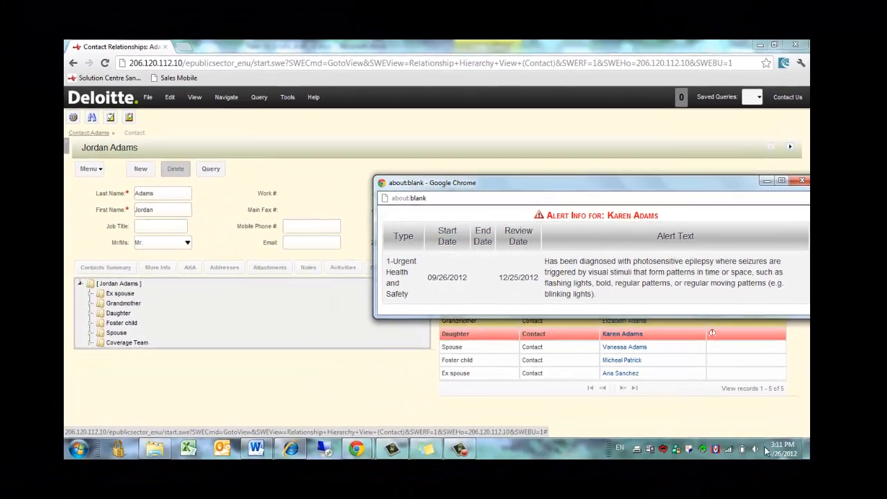
pyautogui.click(493, 429)
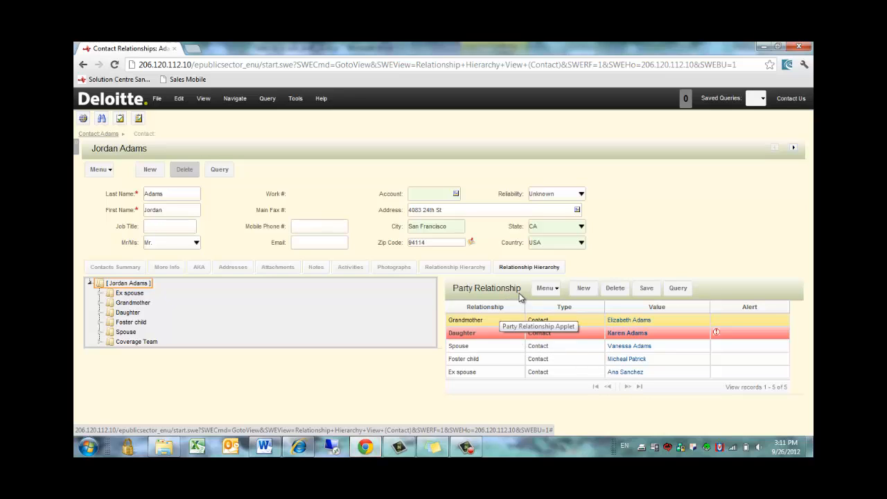
# List the contact's activities and reveal the Meet With Family visit's 2012-Oct-04 11:00 AM start.
pyautogui.click(360, 269)
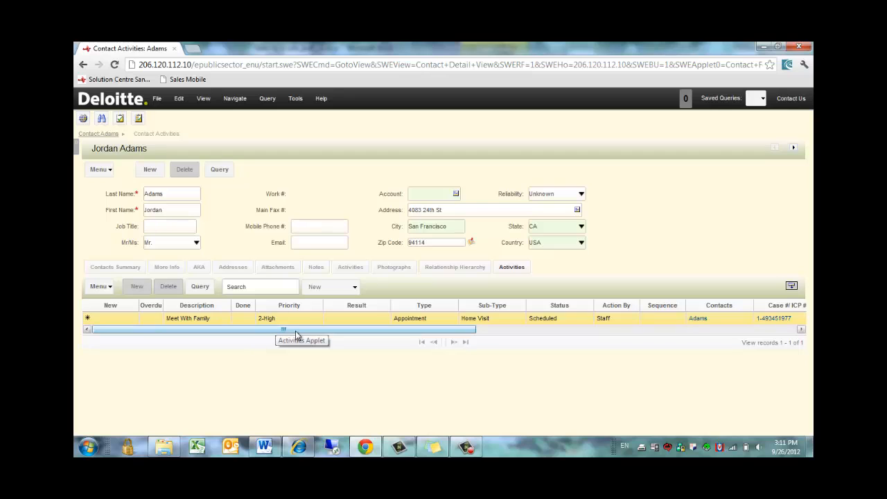
pyautogui.moveTo(295, 331); pyautogui.dragTo(376, 329)
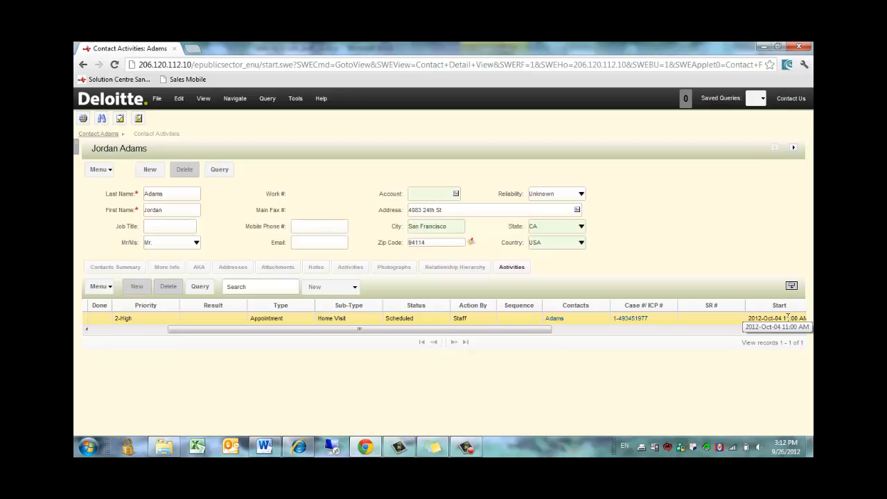
# Save a new contact note recording the call to confirm the appointment time.
pyautogui.click(315, 268)
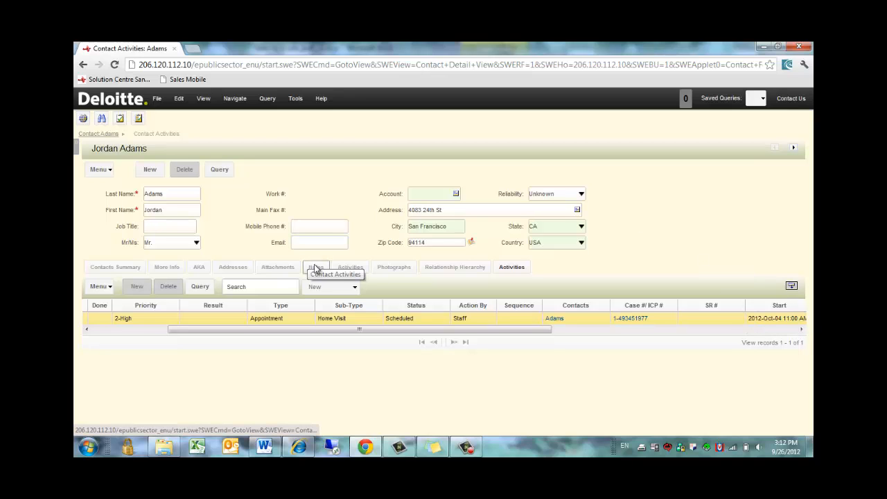
pyautogui.scroll(-1, 341, 340)
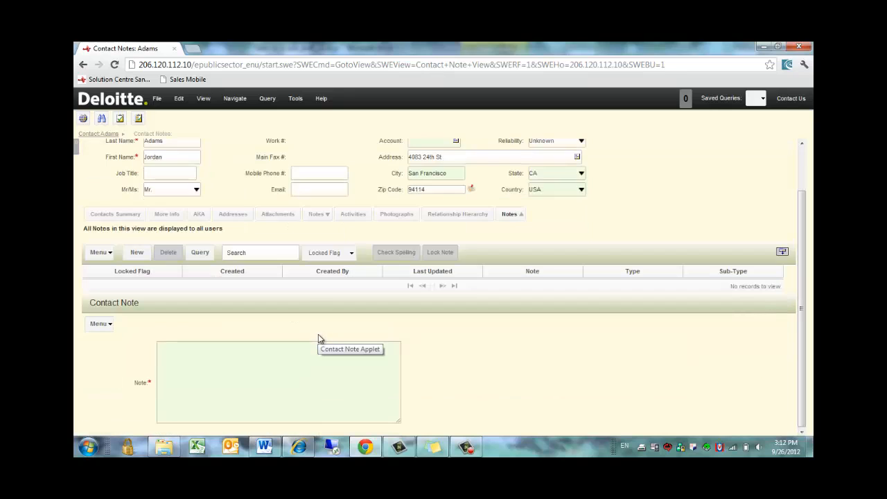
pyautogui.click(137, 253)
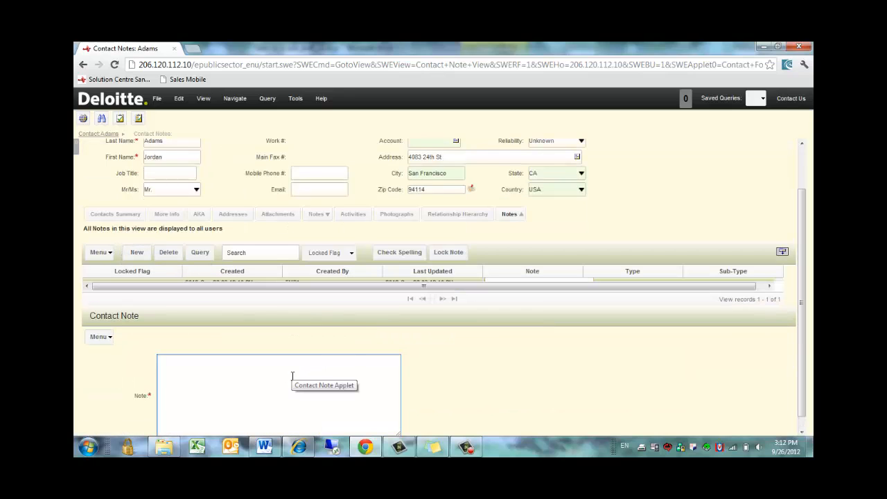
pyautogui.write('Jordan called to confirm appointment tim')
pyautogui.write('e.')
pyautogui.hotkey('ctrl', 's')
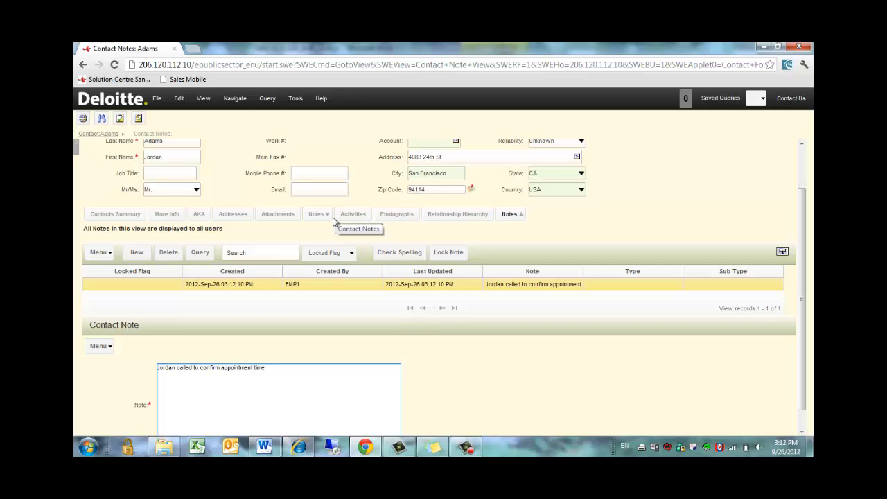
# Scroll the page back up to the top navigation.
pyautogui.moveTo(802, 198); pyautogui.dragTo(801, 155)
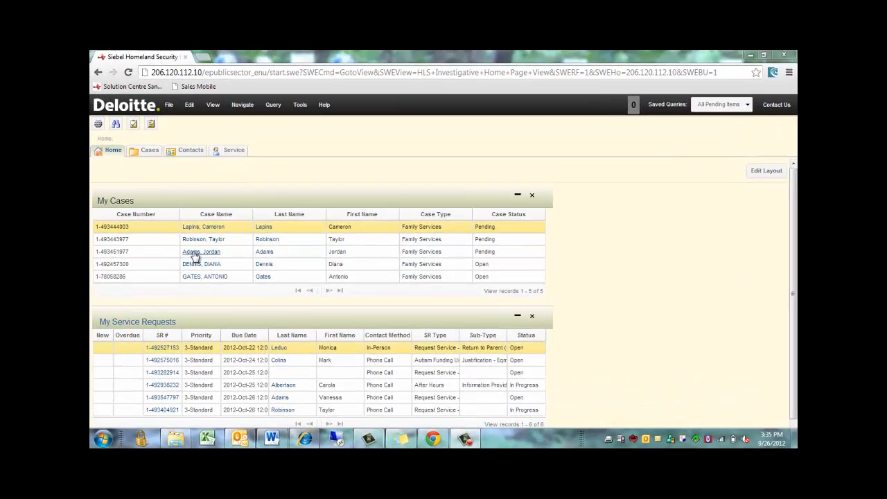
pyautogui.click(195, 254)
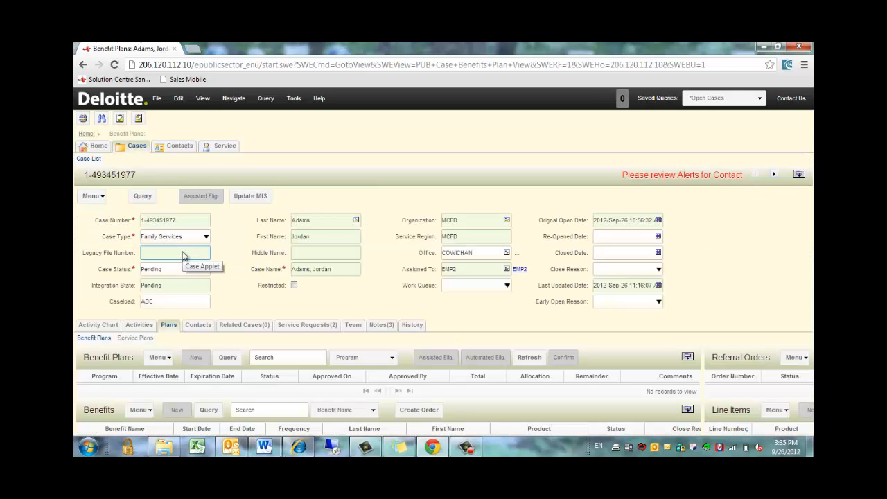
pyautogui.click(198, 324)
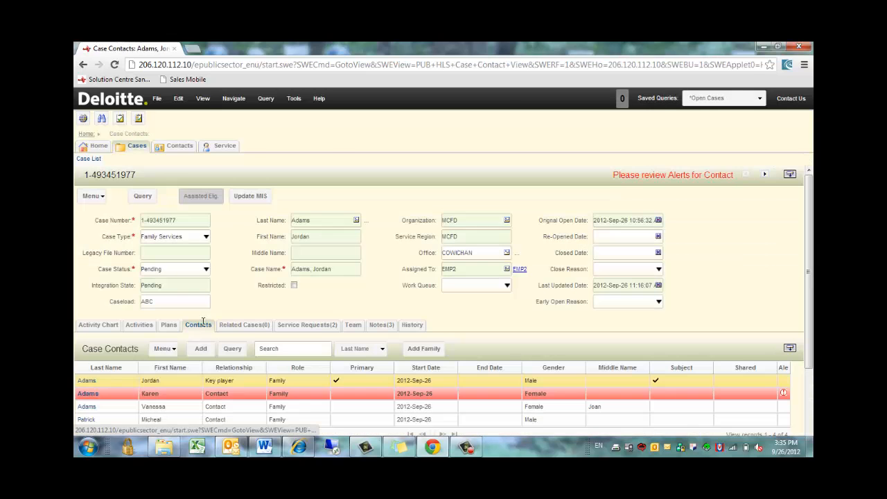
pyautogui.scroll(-2, 627, 249)
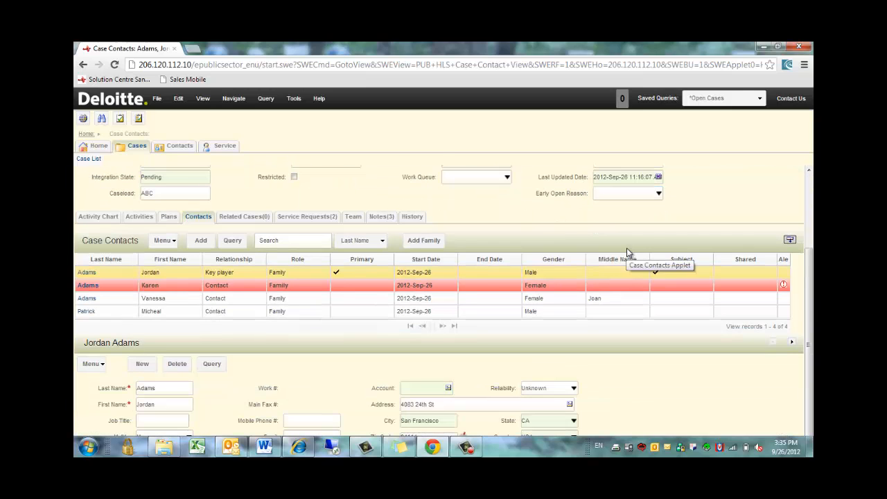
pyautogui.scroll(1, 629, 246)
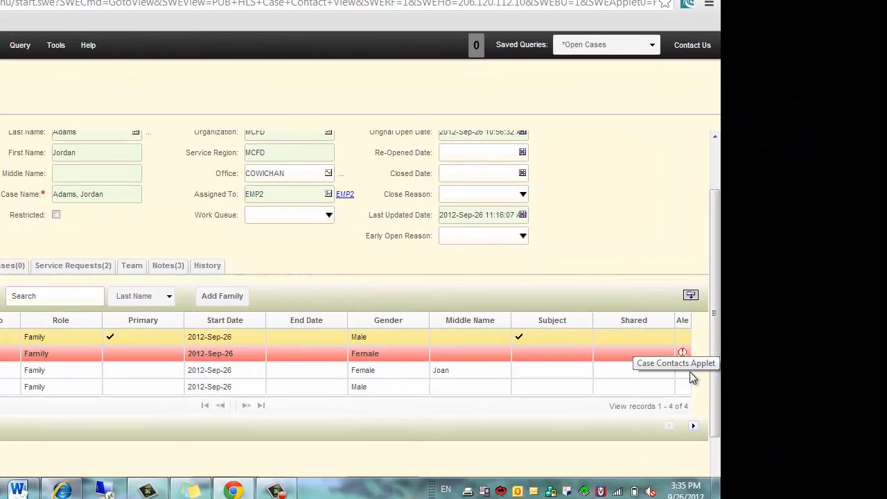
pyautogui.click(683, 354)
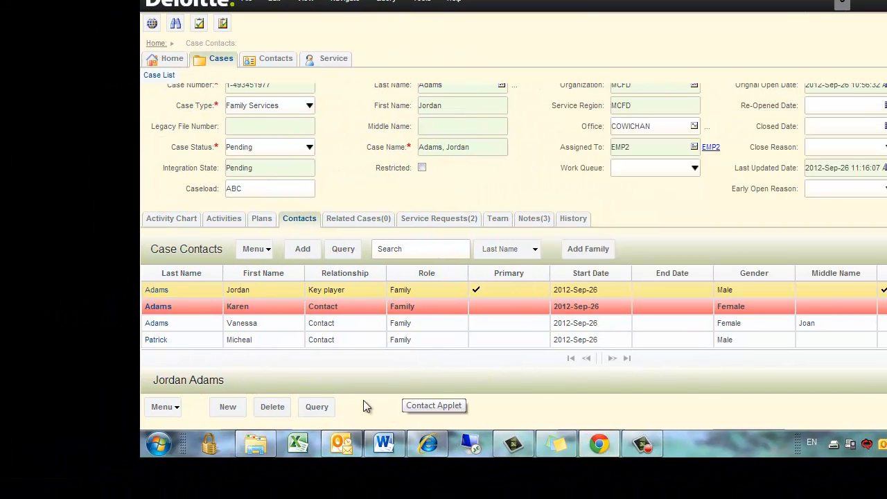
pyautogui.moveTo(199, 342)
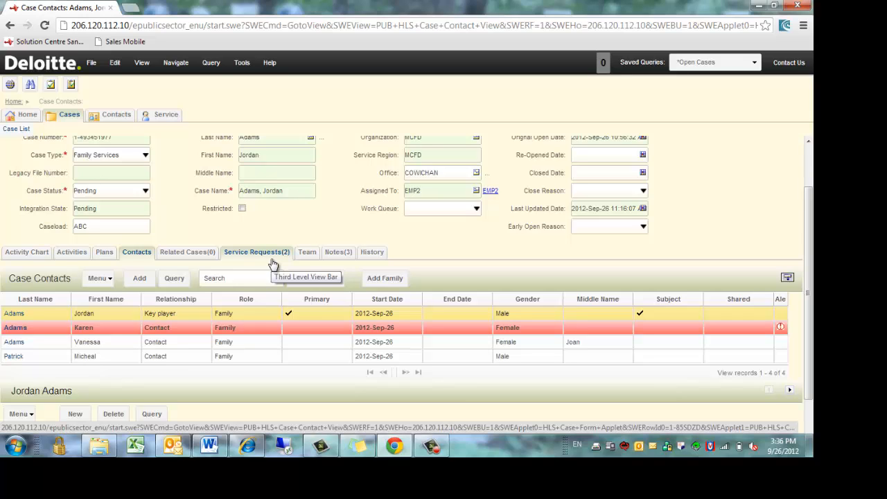
# Show the case's Activity Chart with activities by status and open activities by type.
pyautogui.click(36, 252)
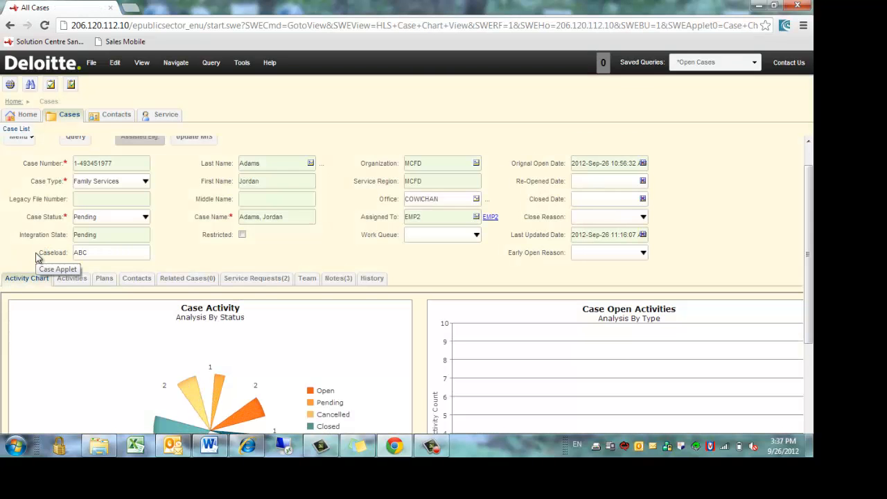
pyautogui.scroll(-5, 69, 260)
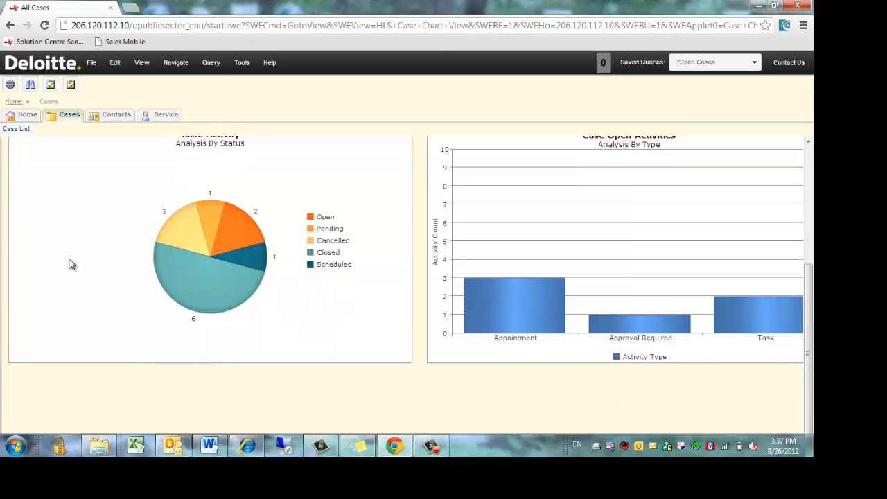
pyautogui.scroll(2, 69, 263)
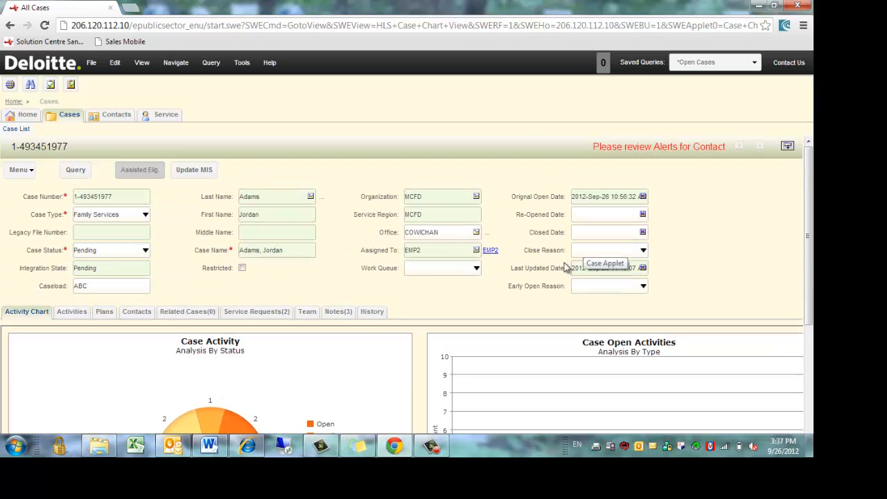
# Open the case's open Request Service - CFS service request with its activity plan.
pyautogui.click(267, 312)
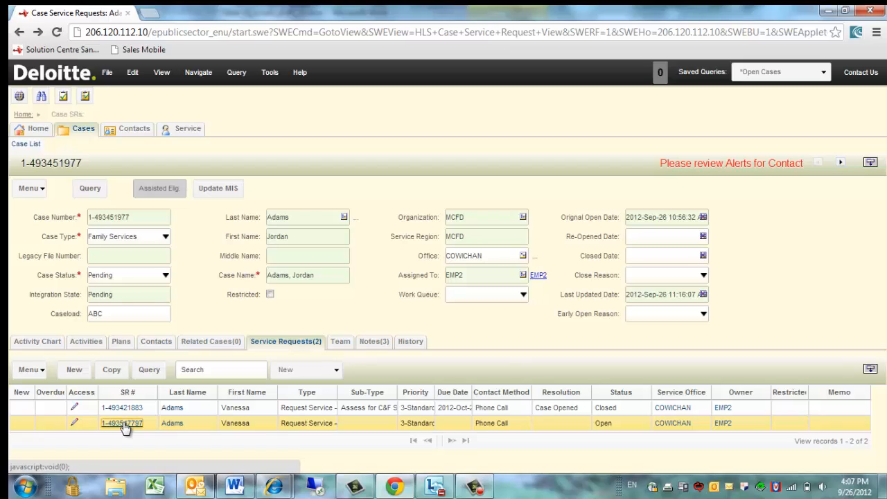
pyautogui.click(122, 422)
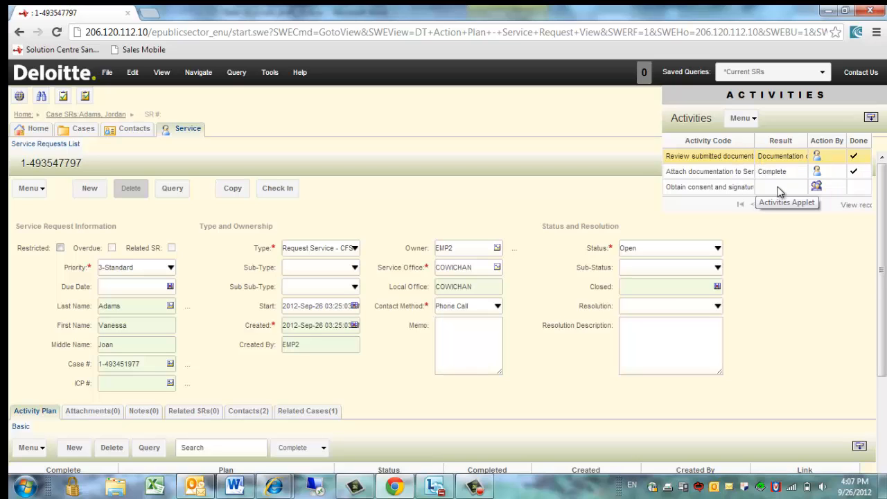
# Add a 'Consent received' note to the service request.
pyautogui.click(144, 411)
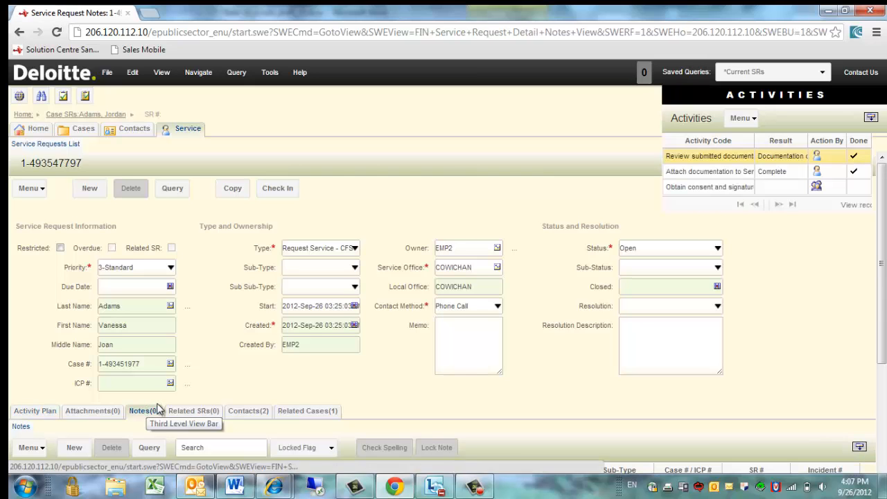
pyautogui.moveTo(882, 331); pyautogui.dragTo(883, 455)
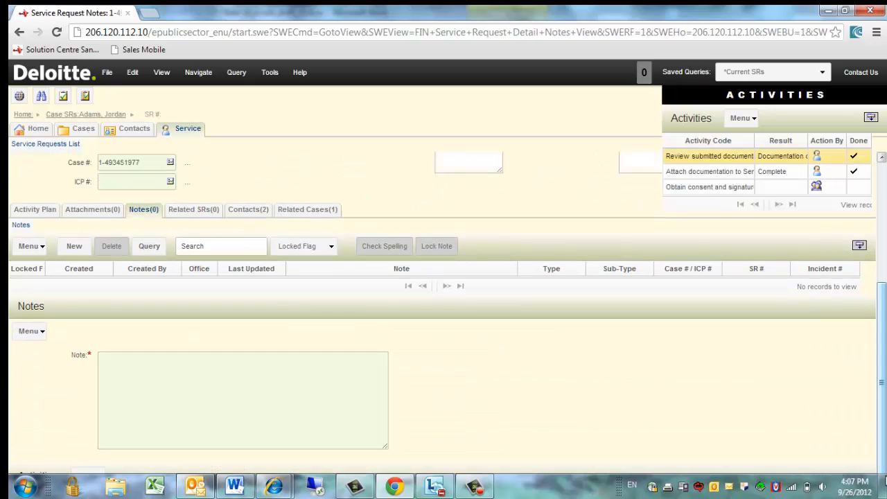
pyautogui.click(74, 245)
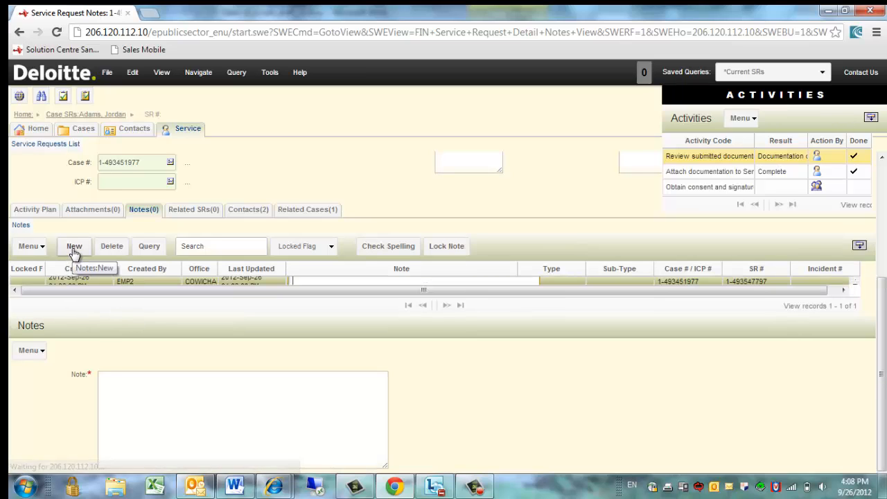
pyautogui.write('Consent received')
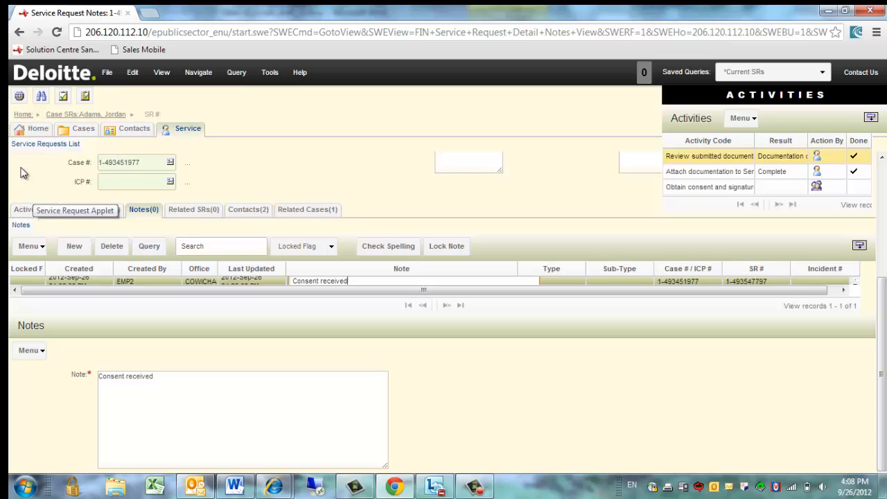
# Set the consent activity's Result to Consent obtained and save it.
pyautogui.click(797, 189)
pyautogui.click(797, 189)
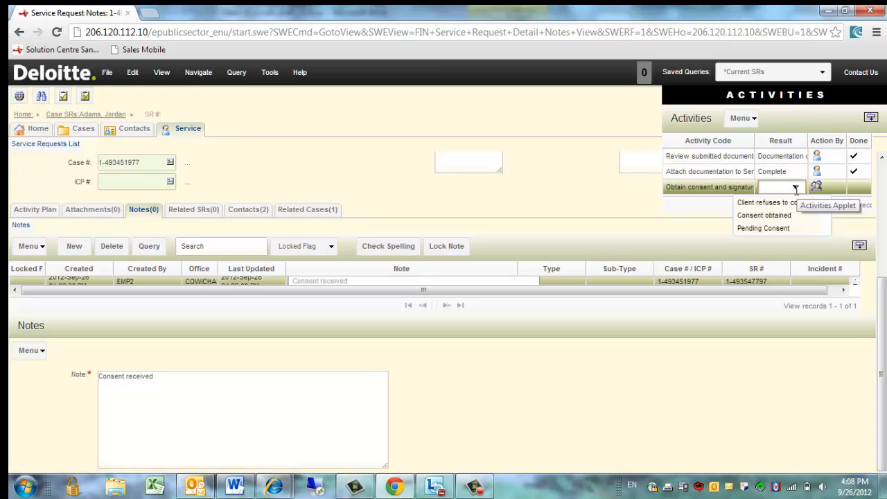
pyautogui.click(796, 216)
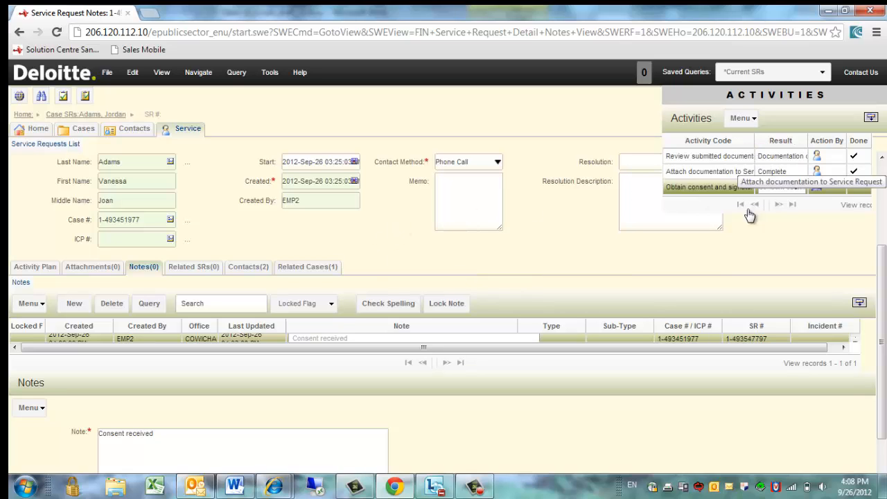
pyautogui.click(779, 205)
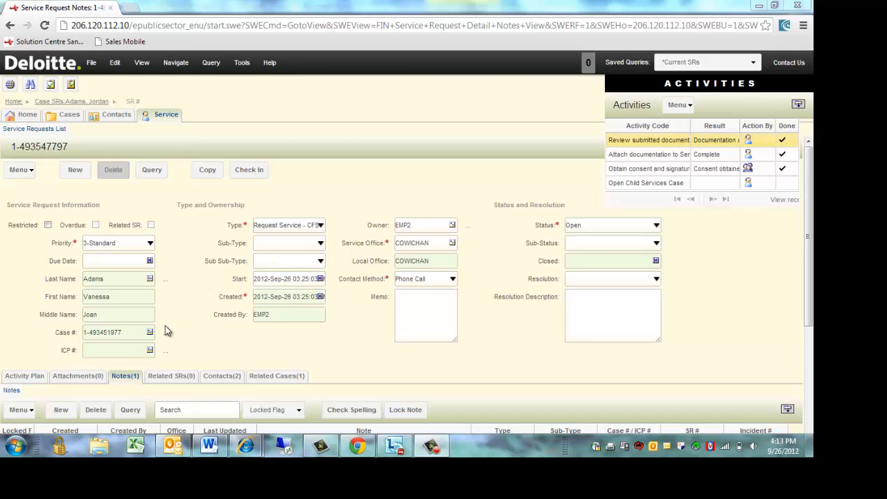
# Go to the service request contact's summary and scroll down to its Cases list.
pyautogui.click(165, 279)
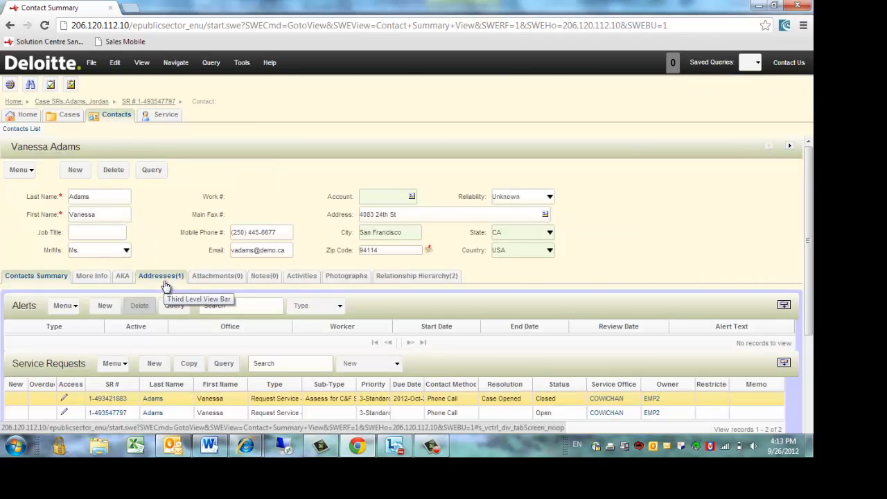
pyautogui.scroll(-2, 194, 201)
pyautogui.scroll(-4, 194, 201)
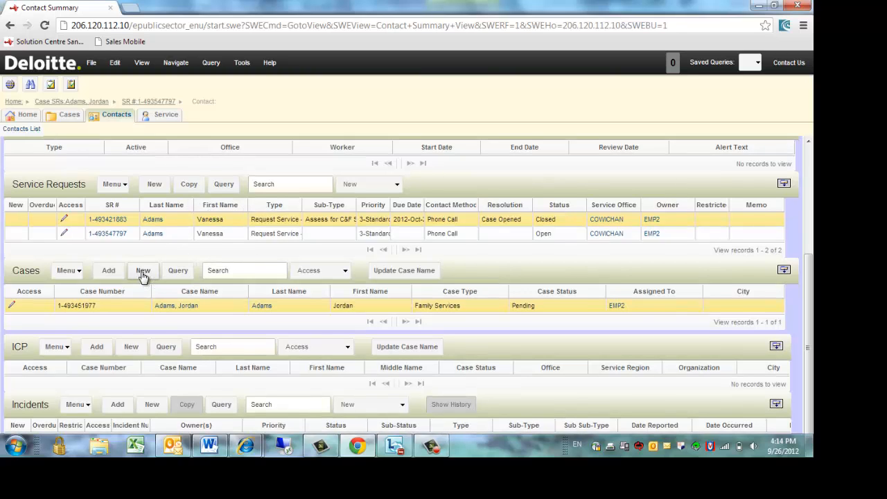
# Create a new case with Case Type Child Services and open it.
pyautogui.click(143, 276)
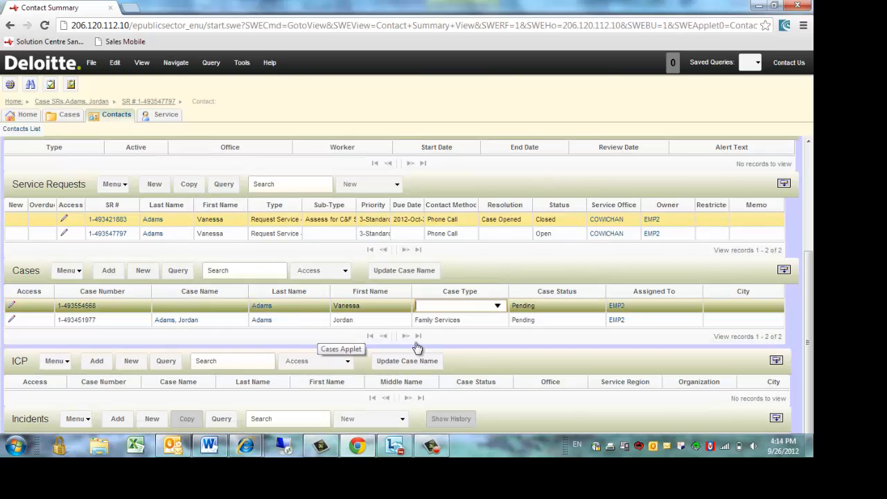
pyautogui.click(499, 306)
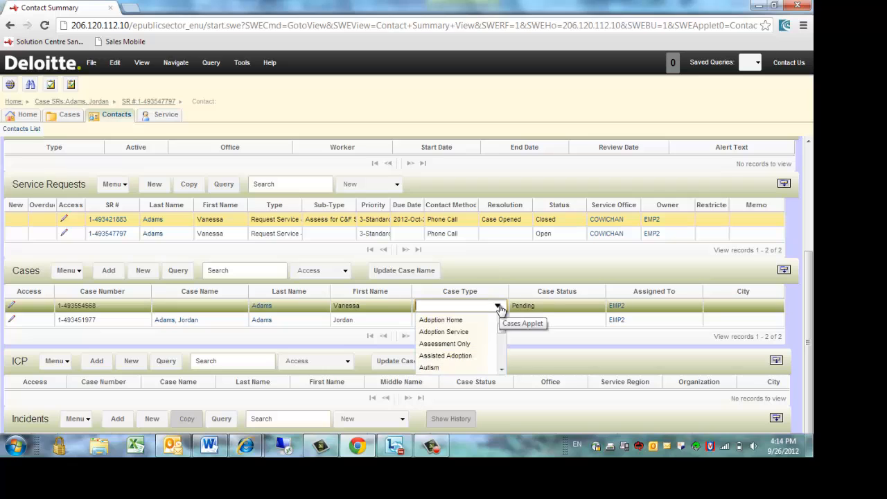
pyautogui.click(503, 371)
pyautogui.click(503, 371)
pyautogui.click(503, 371)
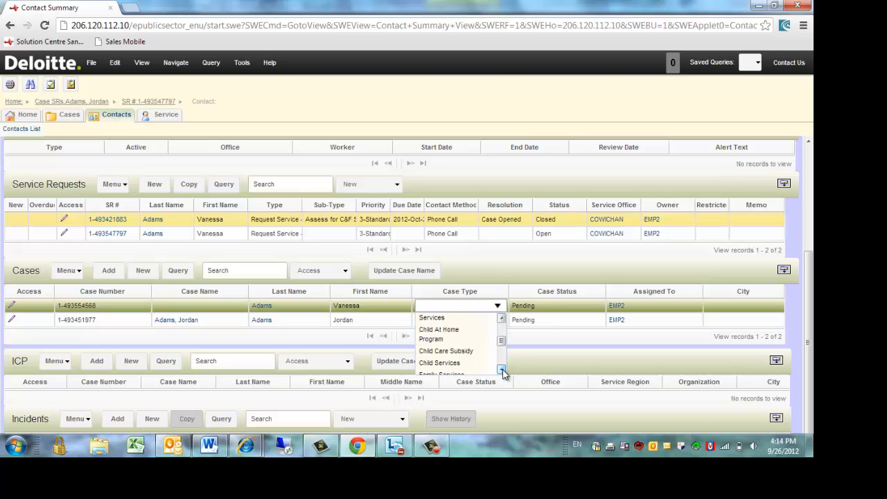
pyautogui.click(501, 319)
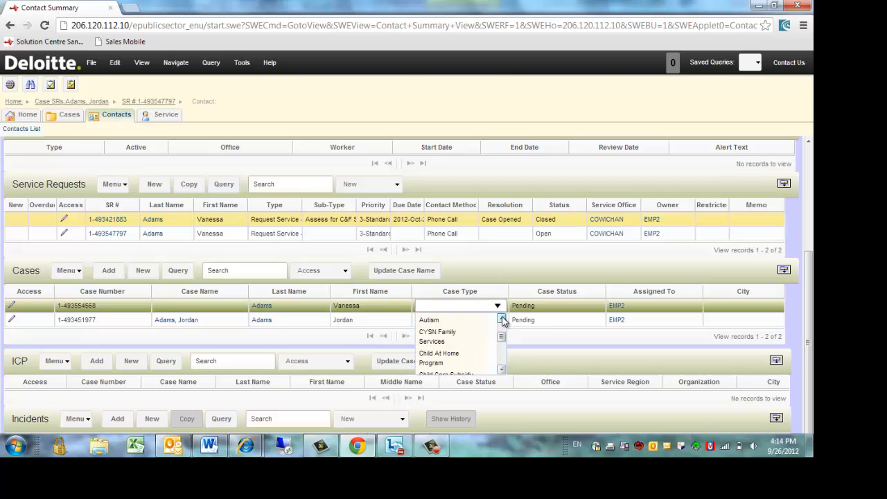
pyautogui.click(503, 371)
pyautogui.click(448, 363)
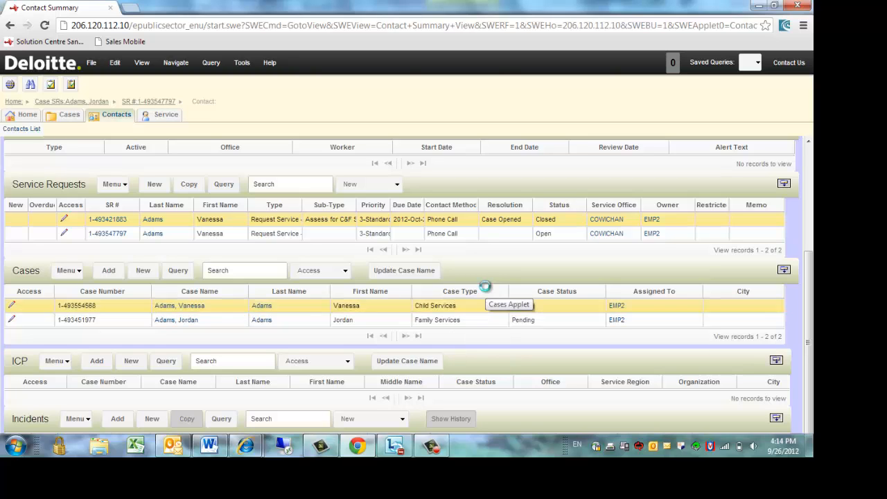
pyautogui.click(195, 307)
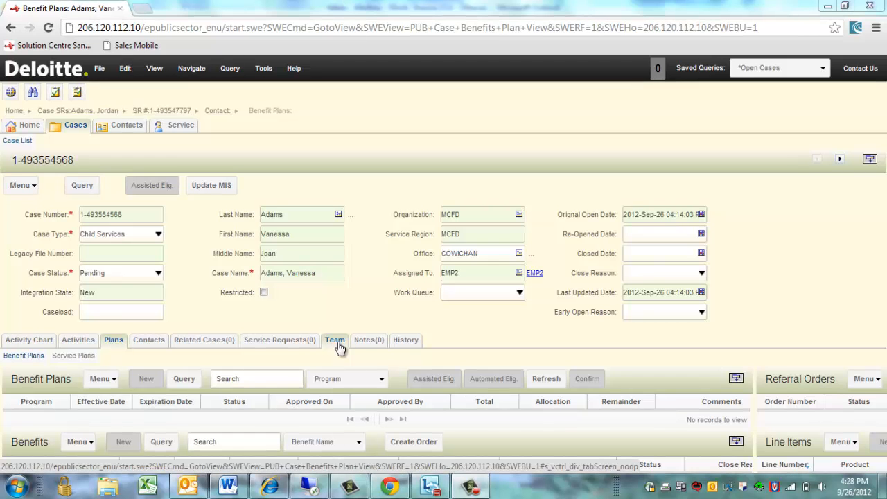
# View the team members assigned to the new Child Services case.
pyautogui.click(335, 341)
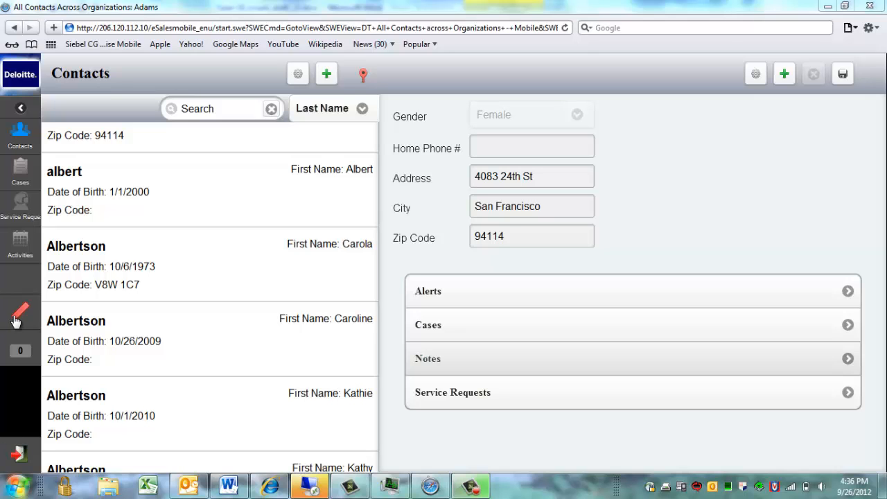
# Filter the mobile contacts by the client's last name and show the matches as map pins.
pyautogui.click(227, 104)
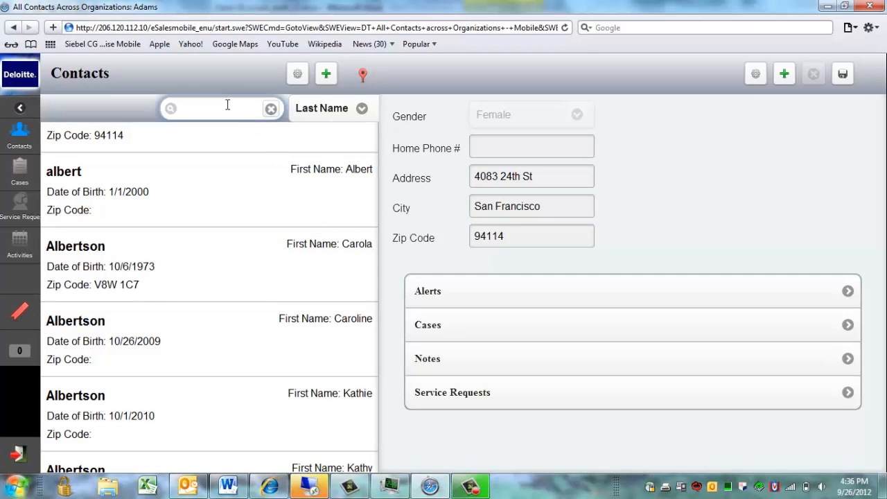
pyautogui.press('Return')
pyautogui.click(364, 79)
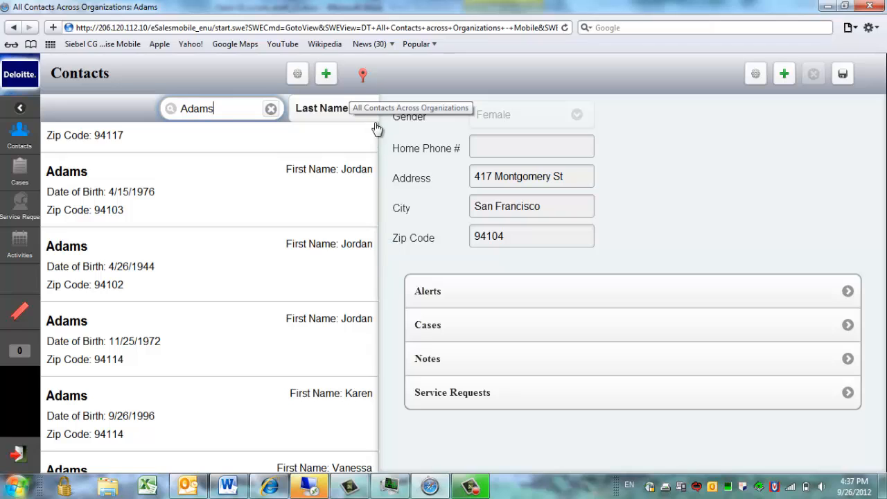
pyautogui.click(363, 75)
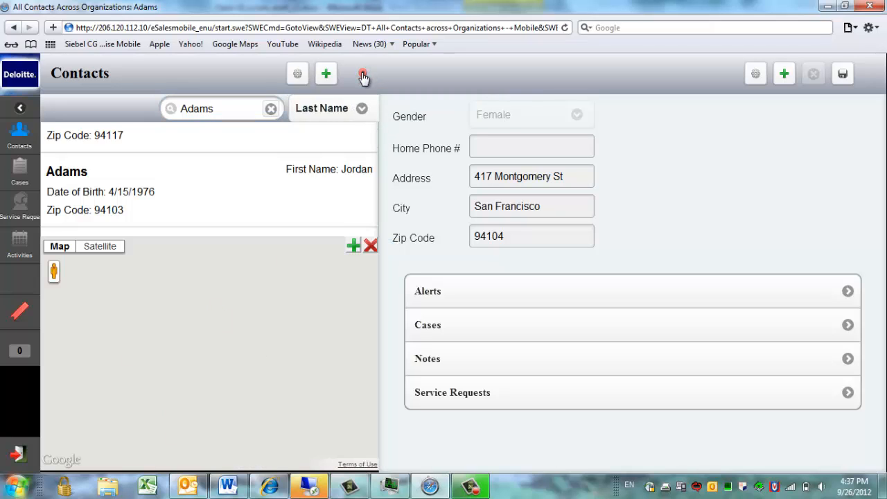